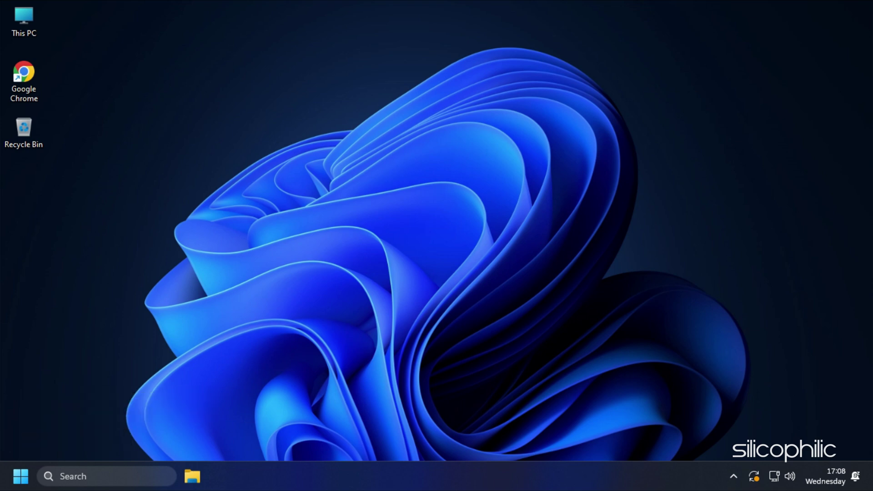
Search 'check for updates' and run a Windows Update check, which reports the PC is up to date.
{"action": "left_click", "coordinate": [91, 477]}
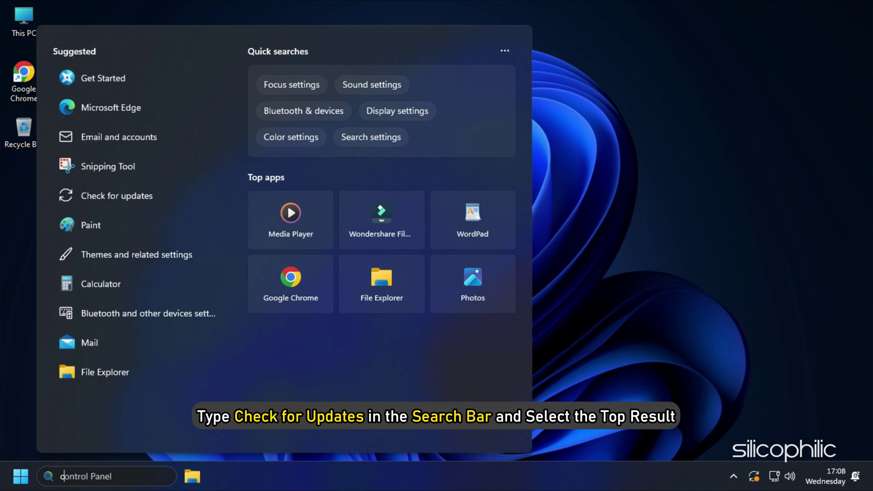
{"action": "type", "text": "check for updates"}
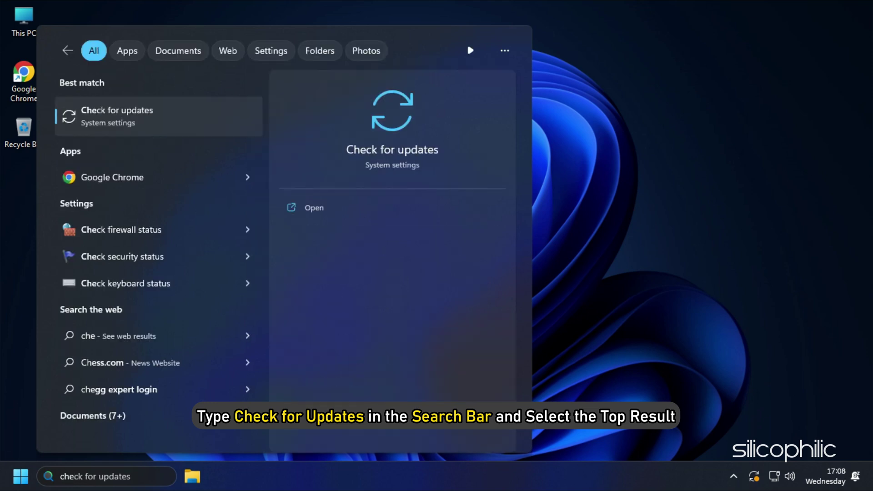
{"action": "key", "text": "Return"}
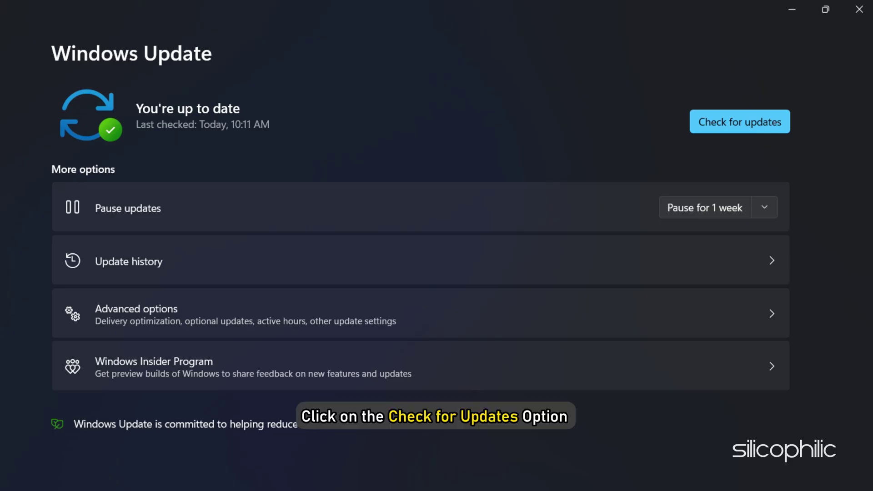
{"action": "left_click", "coordinate": [691, 127]}
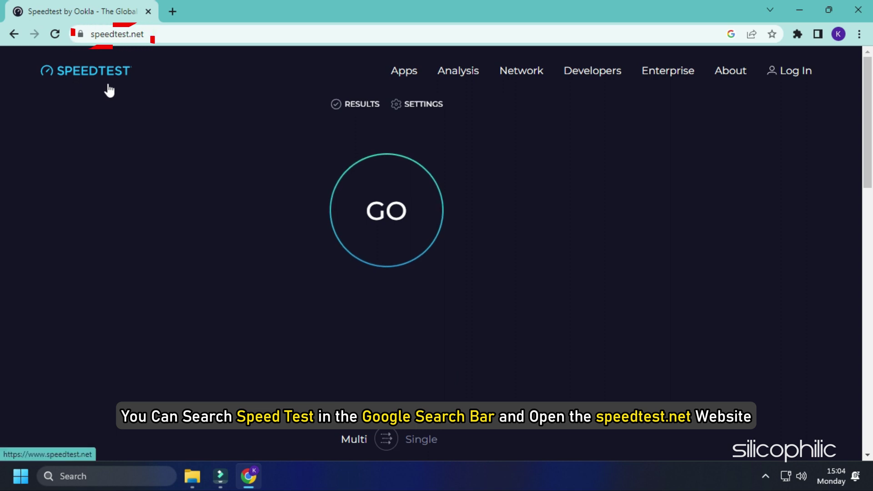
Run a Speedtest by Ookla test, measuring about 91.72 Mbps download and a 4 ms ping.
{"action": "left_click", "coordinate": [397, 213]}
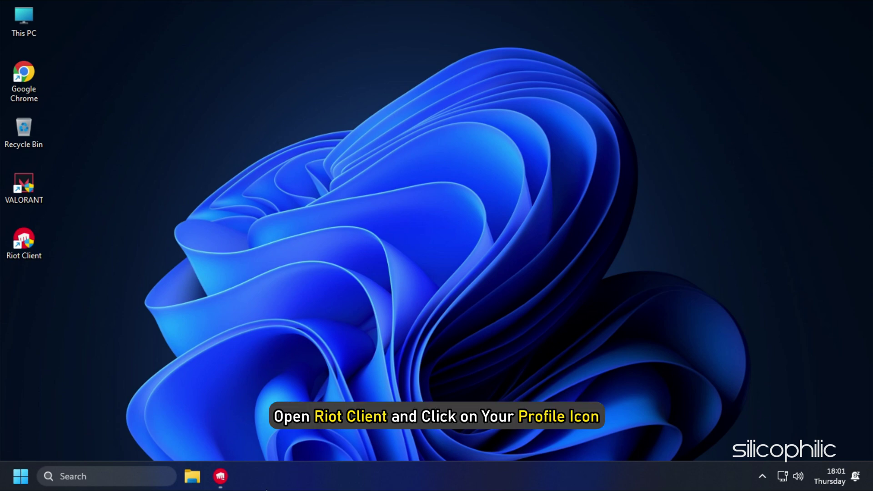
Open Riot Client, sign out of the Riot account from the profile menu, and sign back in.
{"action": "left_click", "coordinate": [227, 481]}
{"action": "left_click", "coordinate": [831, 50]}
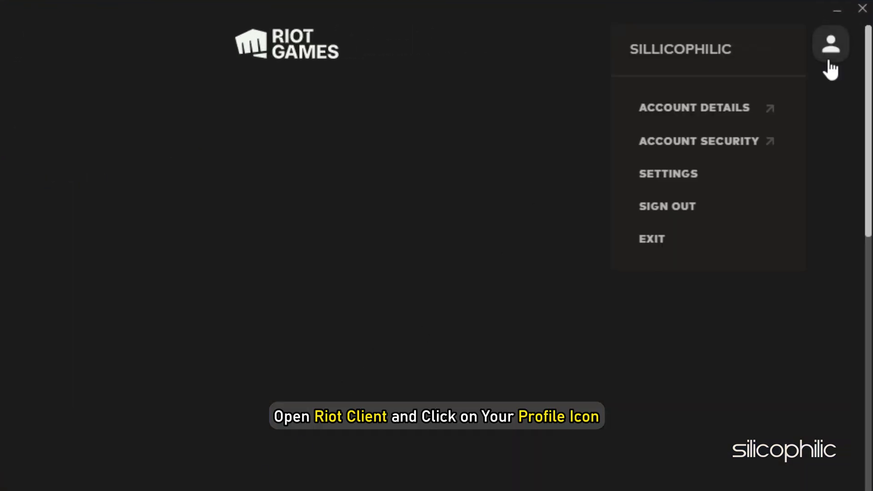
{"action": "left_click", "coordinate": [731, 206]}
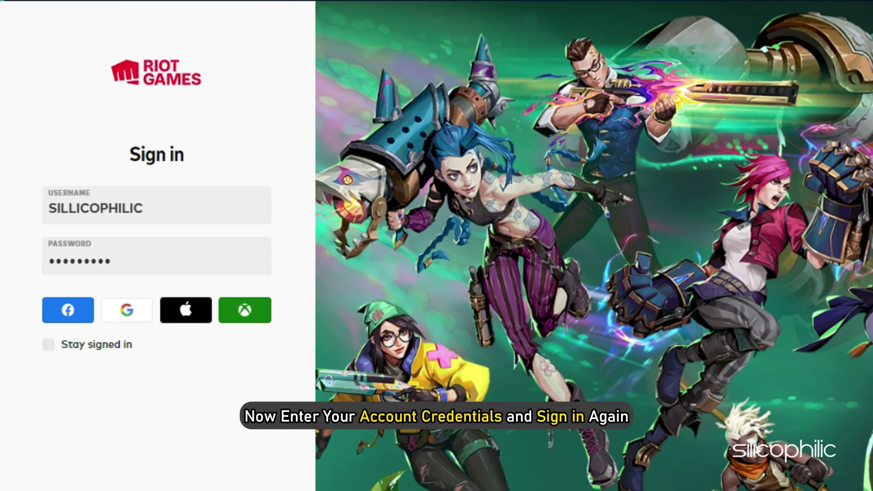
{"action": "left_click", "coordinate": [148, 418]}
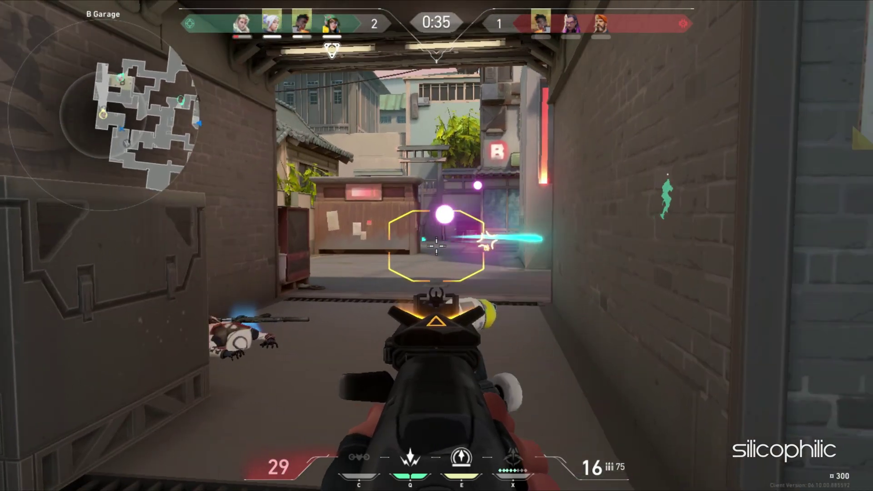
Advance from B Garage toward B site and shoot down Brimstone.
{"action": "key", "text": "w"}
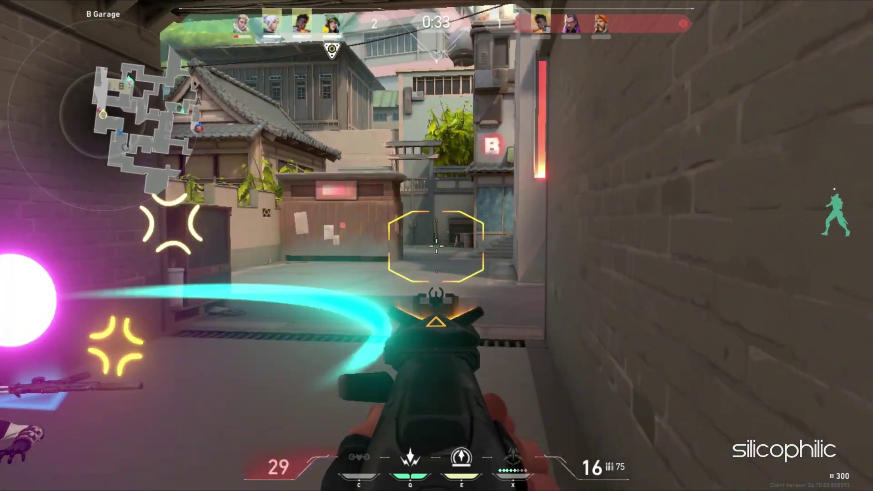
{"action": "key", "text": "w"}
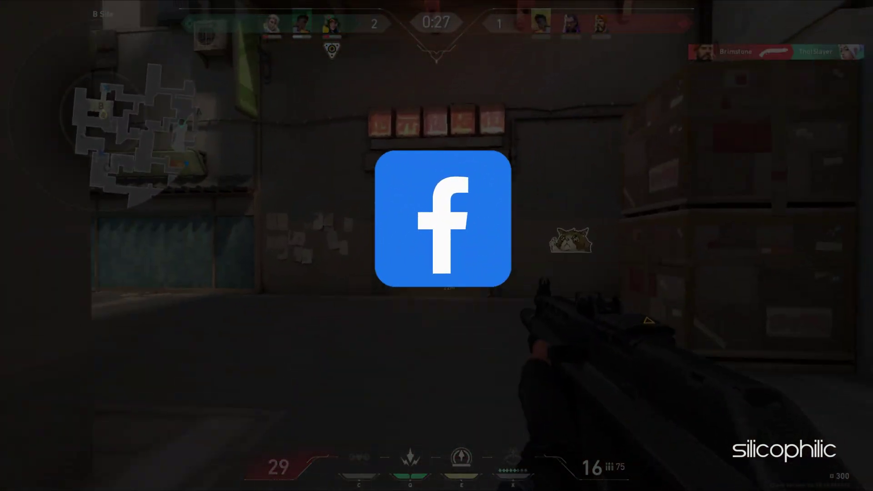
{"action": "left_click", "coordinate": [437, 245]}
{"action": "left_click", "coordinate": [437, 245]}
{"action": "left_click", "coordinate": [437, 246]}
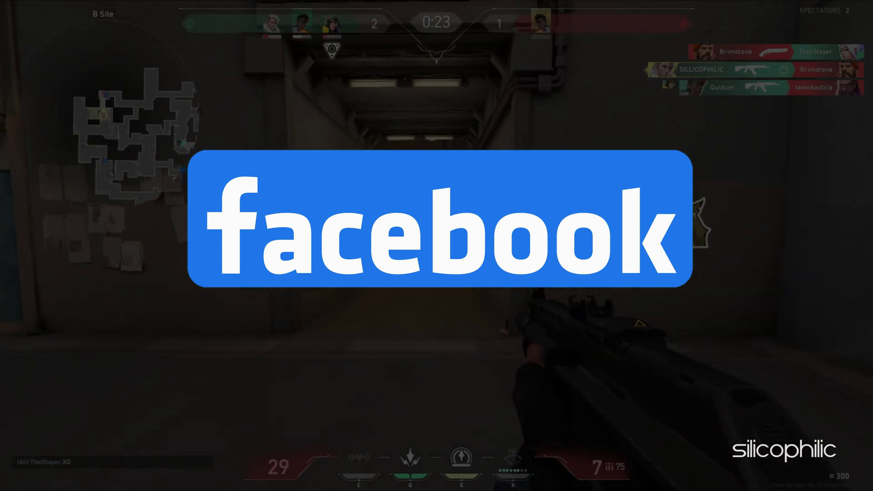
Push through the pink-walled B Alley toward the Defender Side Spawn stairs.
{"action": "key", "text": "w"}
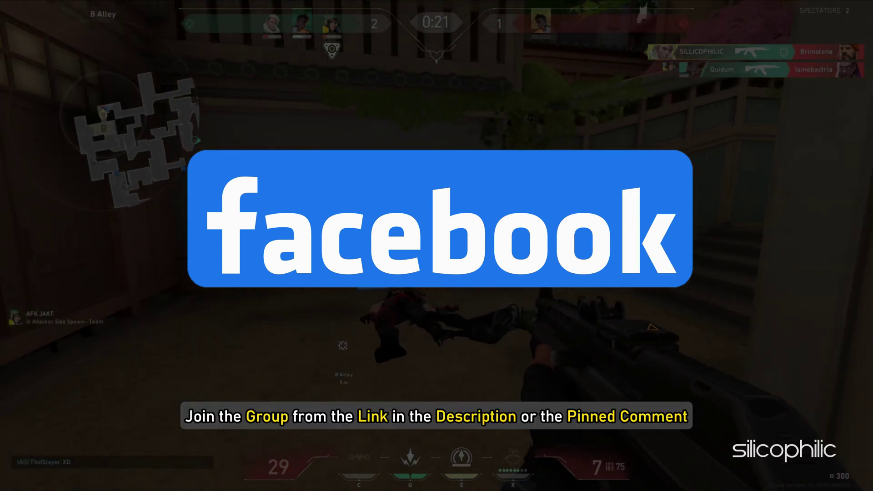
{"action": "key", "text": "w"}
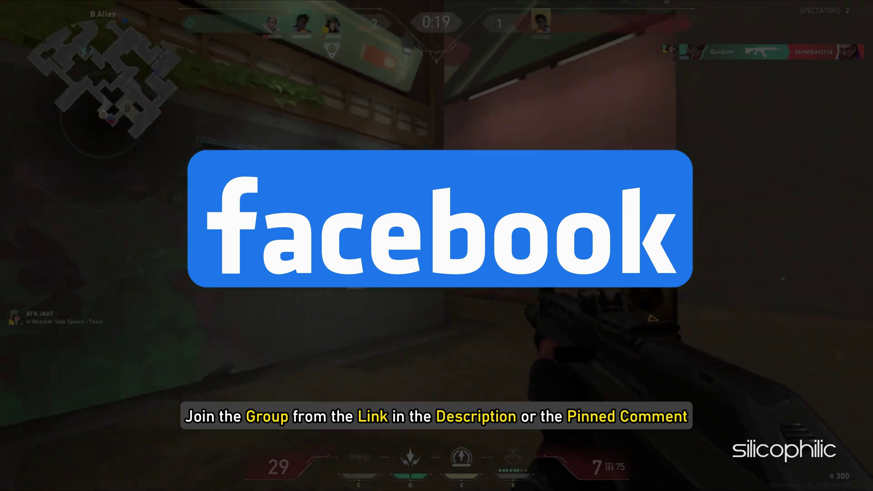
{"action": "key", "text": "w"}
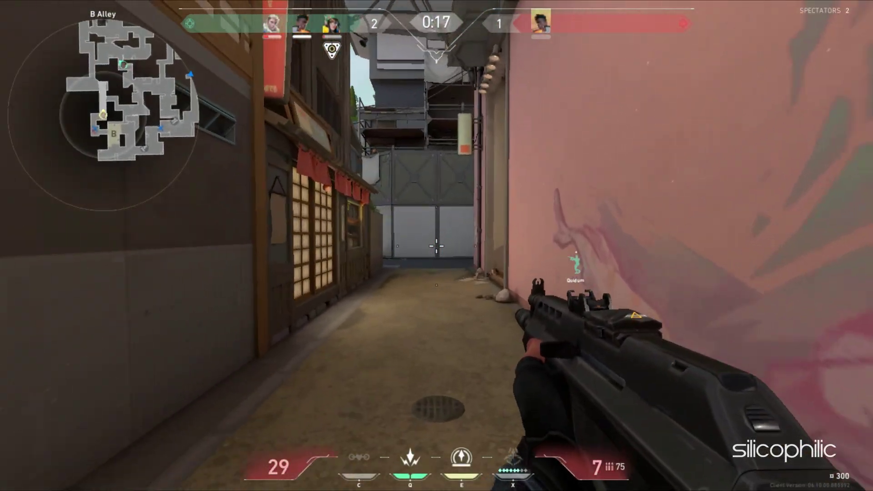
{"action": "key", "text": "w"}
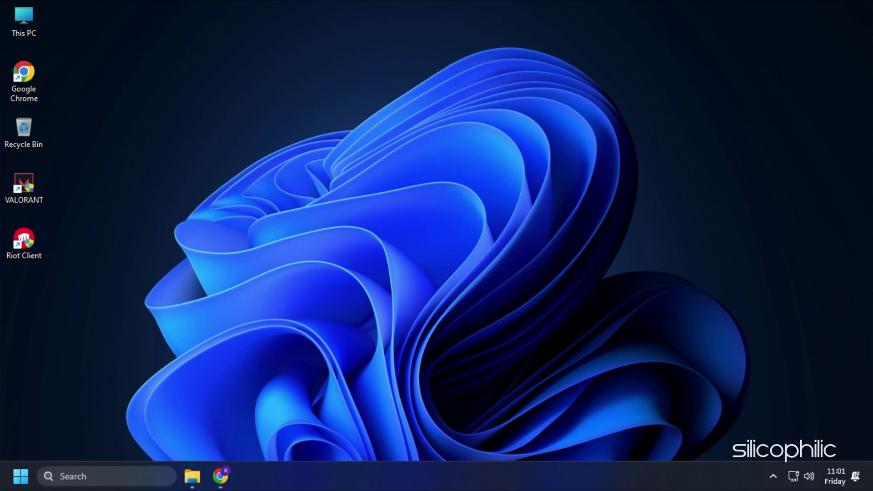
Open the VALORANT page on Riot Games Service Status and scroll to its critical Login Issues message.
{"action": "left_click", "coordinate": [220, 476]}
{"action": "scroll", "coordinate": [301, 396], "scroll_direction": "down", "scroll_amount": 8}
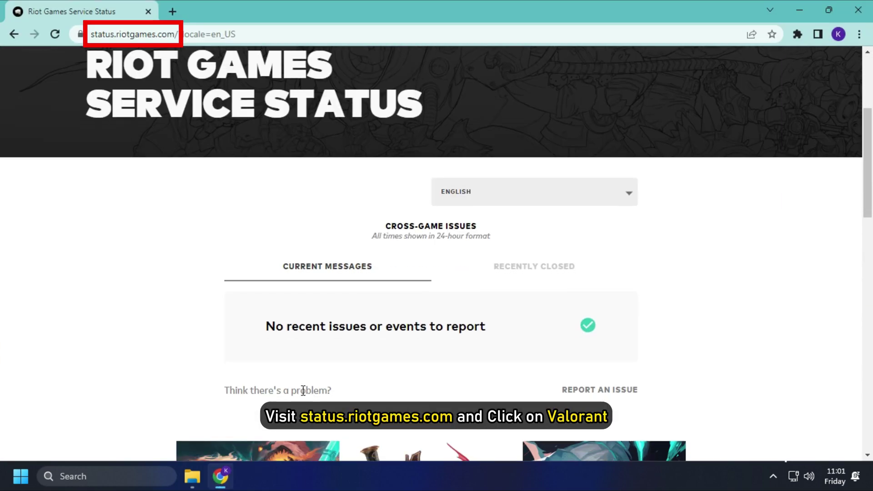
{"action": "scroll", "coordinate": [409, 391], "scroll_direction": "down", "scroll_amount": 1}
{"action": "left_click", "coordinate": [537, 386]}
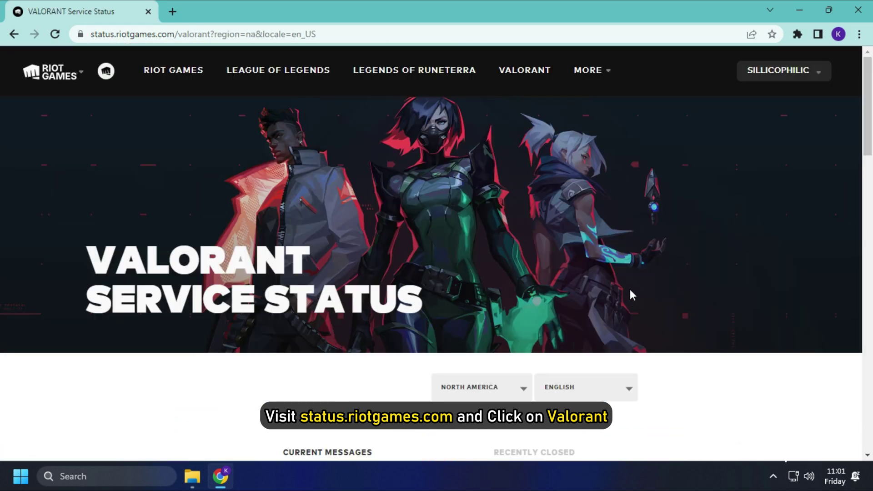
{"action": "scroll", "coordinate": [632, 287], "scroll_direction": "down", "scroll_amount": 1}
{"action": "scroll", "coordinate": [635, 294], "scroll_direction": "down", "scroll_amount": 6}
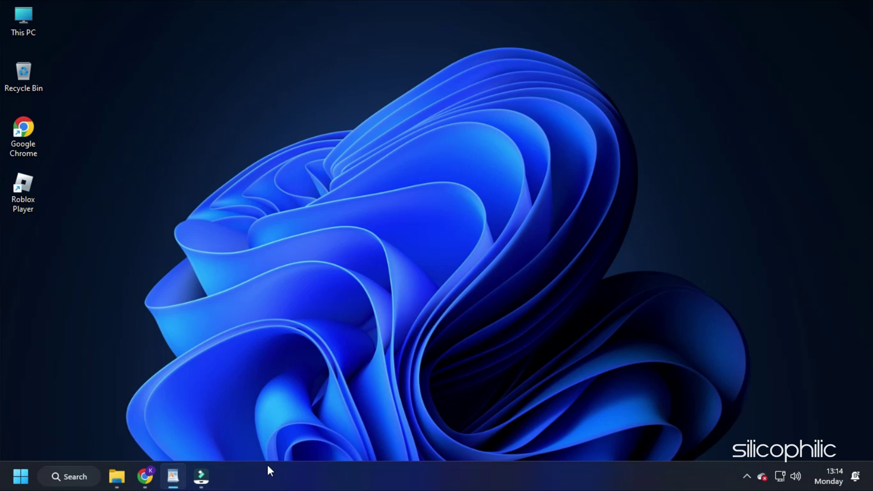
Search CMD and run Command Prompt as administrator, approving the UAC prompt.
{"action": "left_click", "coordinate": [81, 482]}
{"action": "type", "text": "CMD"}
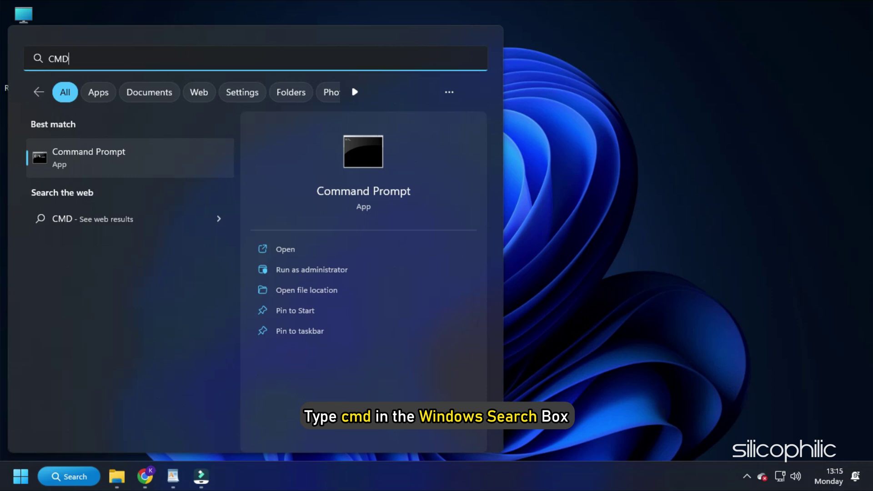
{"action": "right_click", "coordinate": [150, 167]}
{"action": "left_click", "coordinate": [179, 188]}
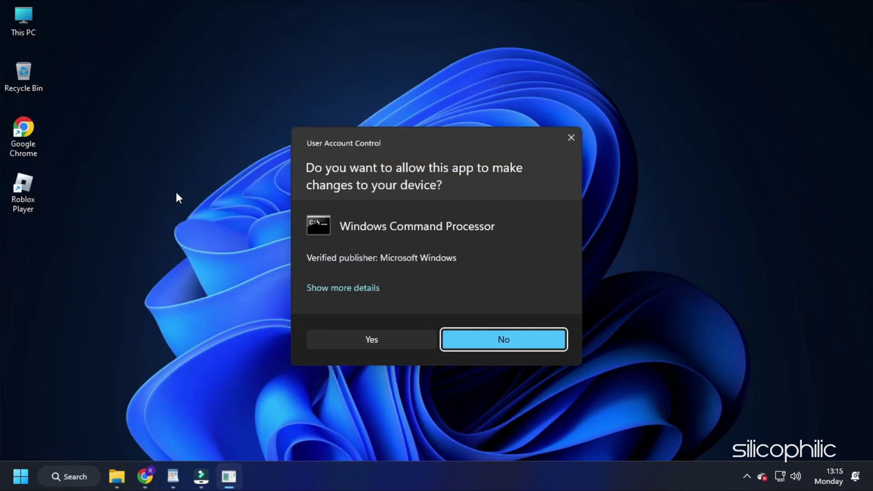
{"action": "left_click", "coordinate": [405, 339]}
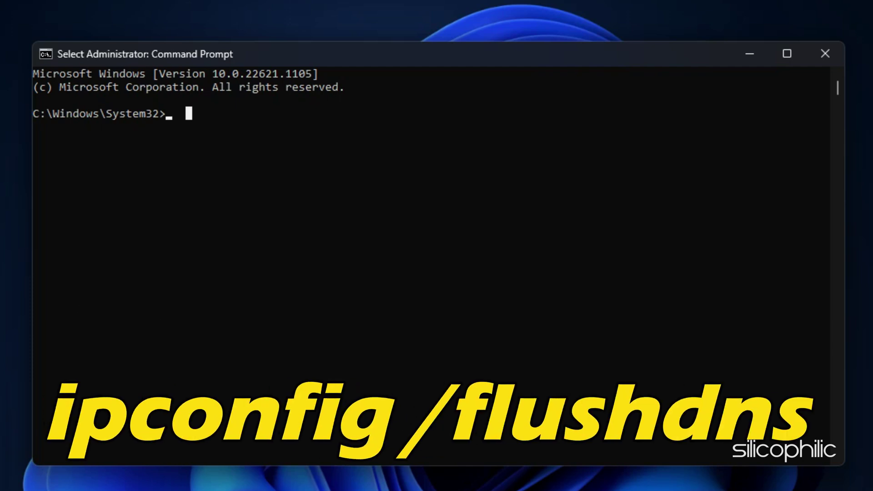
Run ipconfig /flushdns, ipconfig /release and ipconfig /renew to flush DNS and renew the IP.
{"action": "type", "text": "ipconfig /flushdns"}
{"action": "key", "text": "Return"}
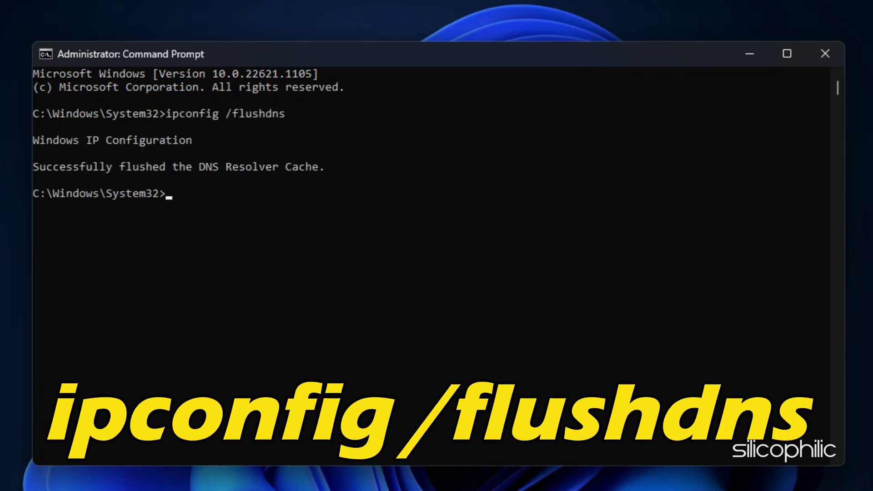
{"action": "type", "text": "ipconfig /release"}
{"action": "key", "text": "Return"}
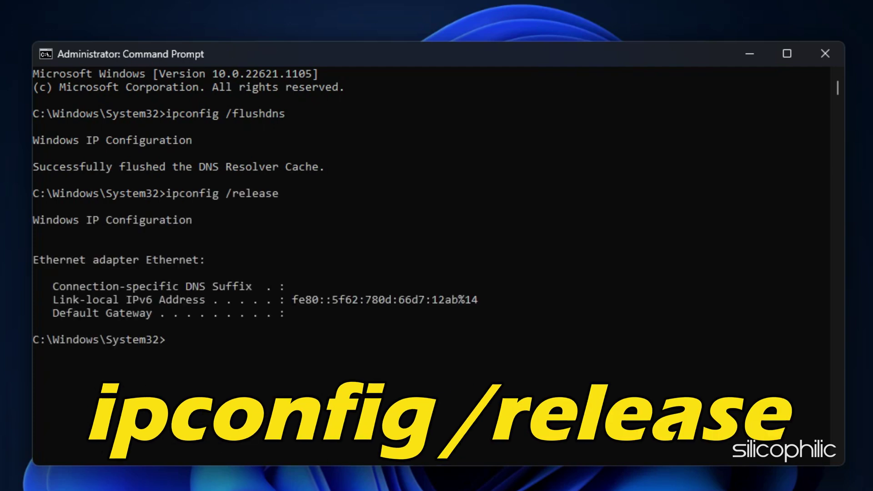
{"action": "type", "text": "ipconfig /renew"}
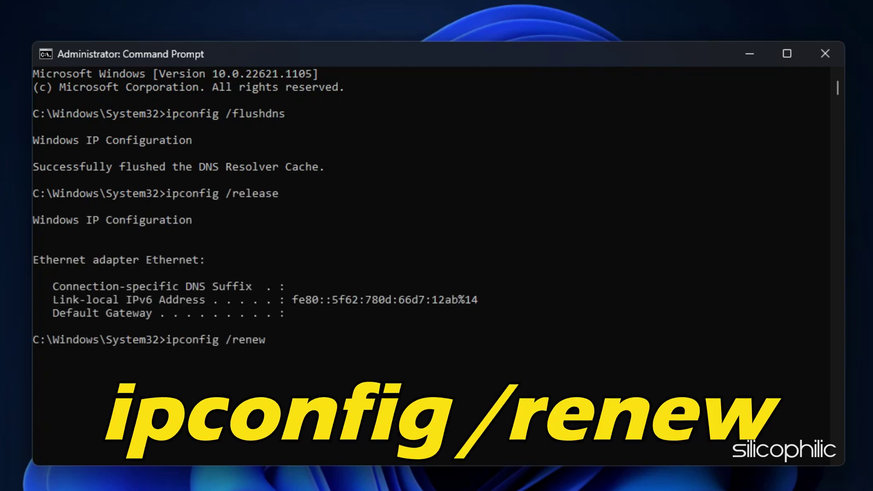
{"action": "key", "text": "Return"}
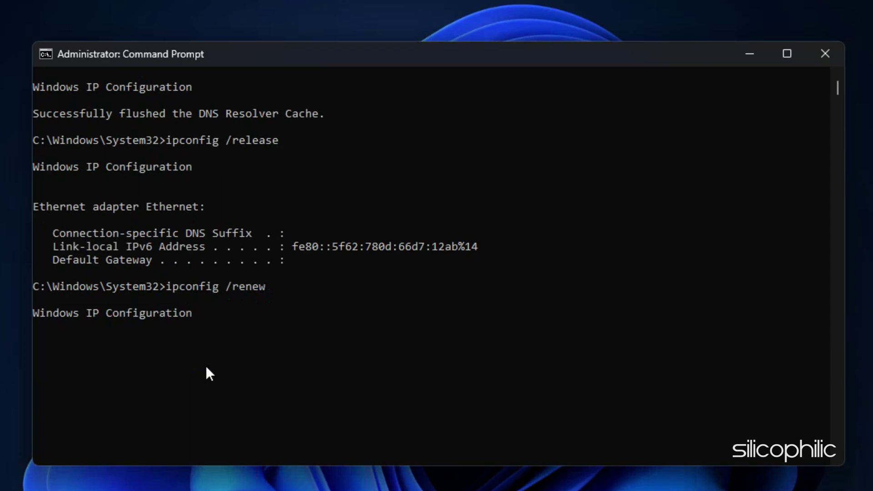
Run netsh int ip reset and netsh winsock reset to reset the IP stack and Winsock.
{"action": "type", "text": "netsh int ip reset"}
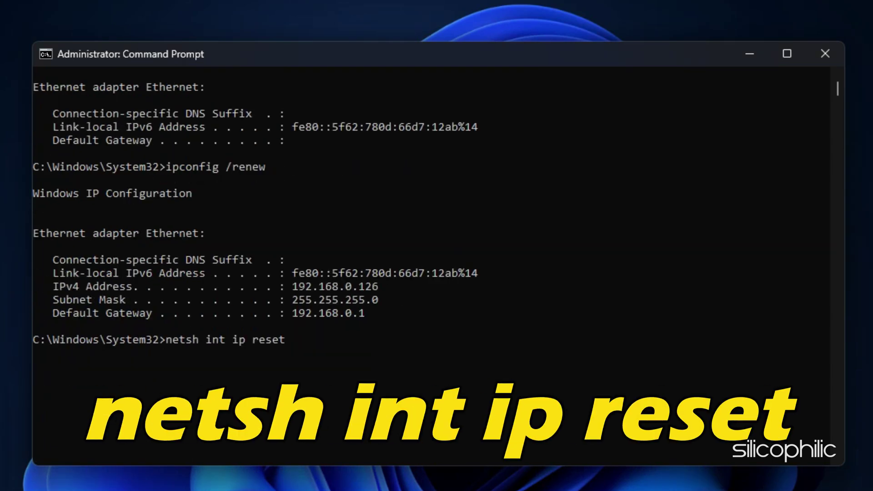
{"action": "key", "text": "Return"}
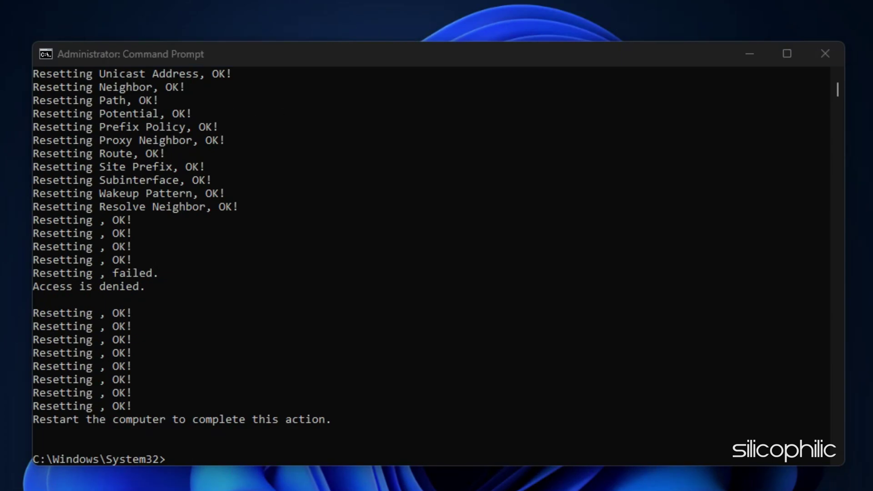
{"action": "scroll", "coordinate": [431, 204], "scroll_direction": "down", "scroll_amount": 4}
{"action": "type", "text": "netsh winsock reset"}
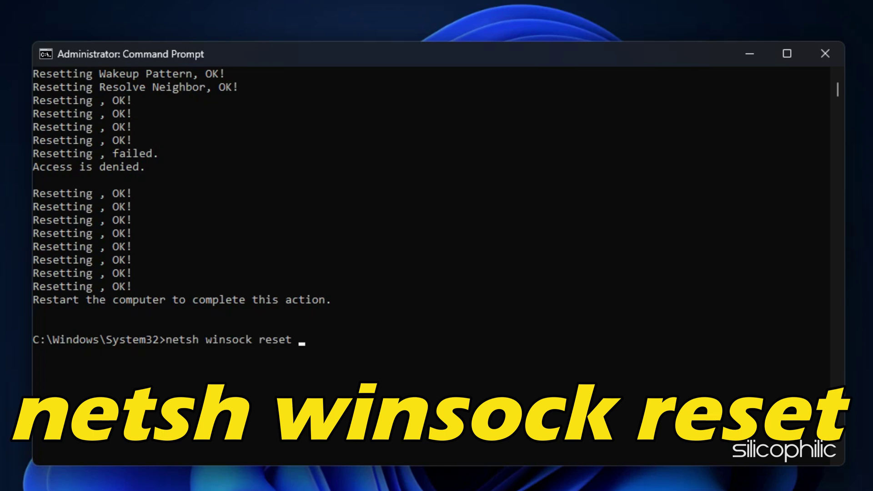
{"action": "key", "text": "Return"}
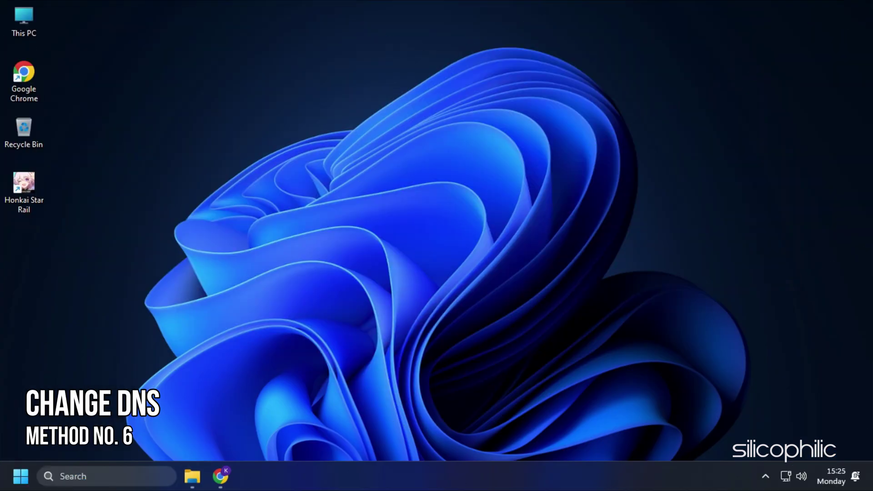
Open Network Connections with ncpa.cpl and bring up the Ethernet adapter's properties.
{"action": "key", "text": "super+r"}
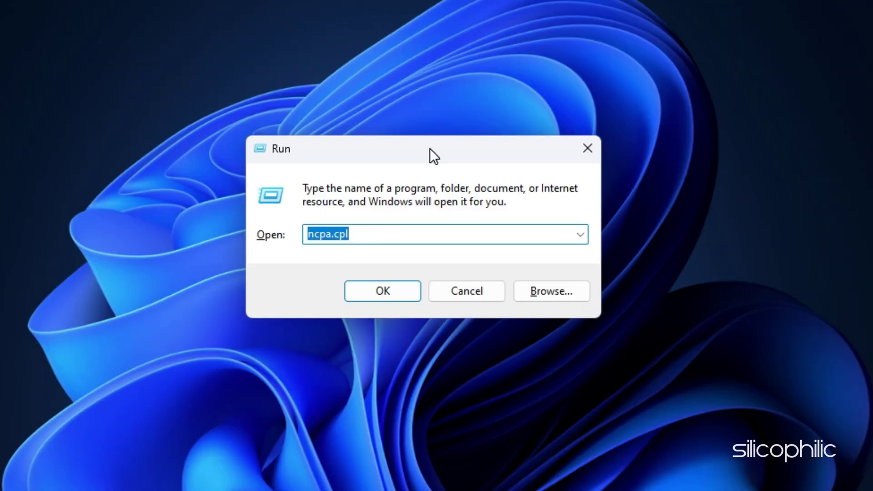
{"action": "left_click", "coordinate": [389, 292]}
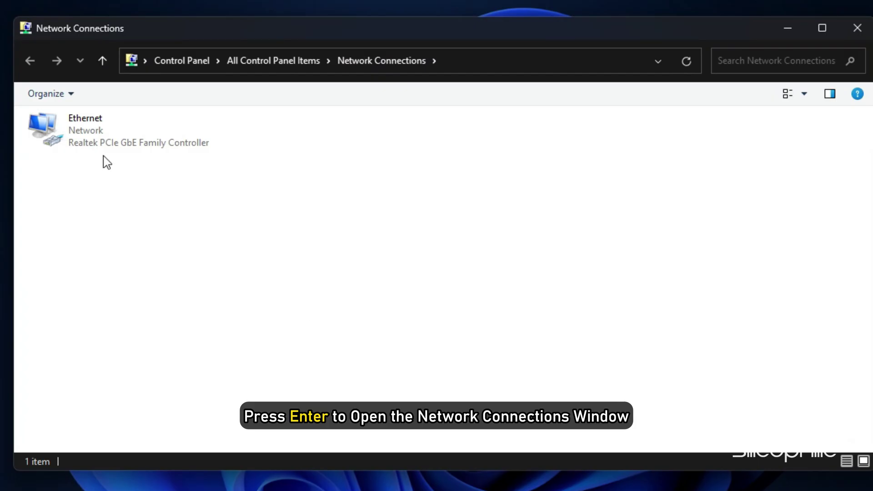
{"action": "right_click", "coordinate": [117, 137]}
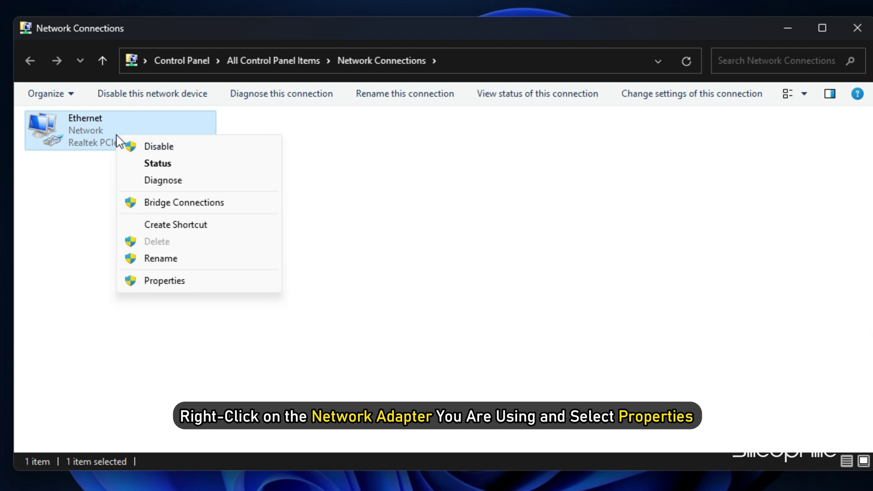
{"action": "left_click", "coordinate": [190, 282]}
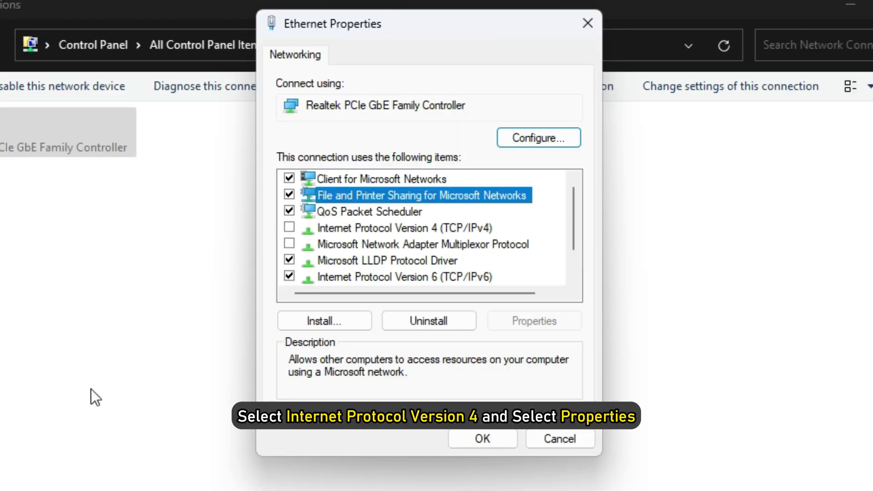
Set the IPv4 DNS servers to 8.8.8.8 and 8.8.4.4, save, and close the windows.
{"action": "left_click", "coordinate": [289, 228]}
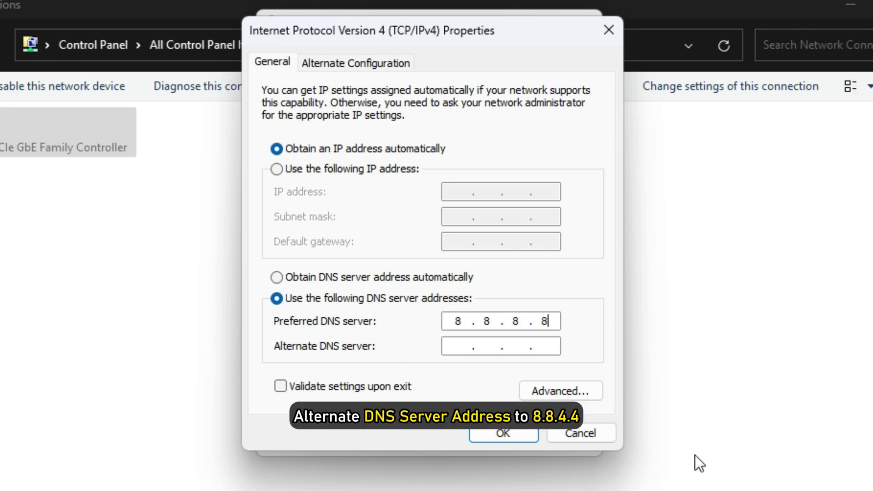
{"action": "type", "text": "8.8"}
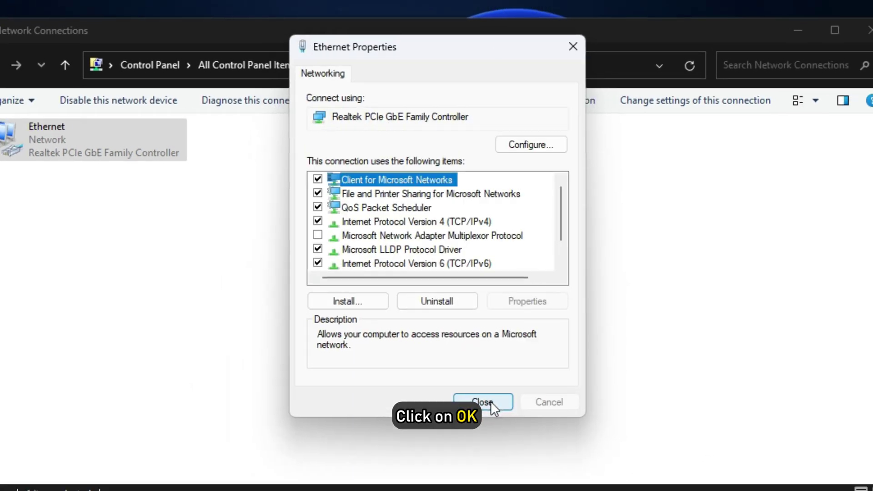
{"action": "left_click", "coordinate": [480, 404]}
{"action": "left_click", "coordinate": [797, 61]}
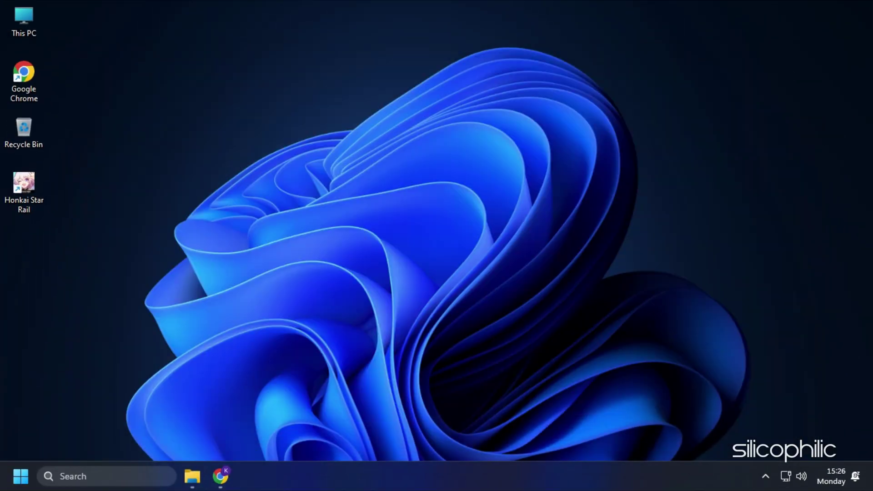